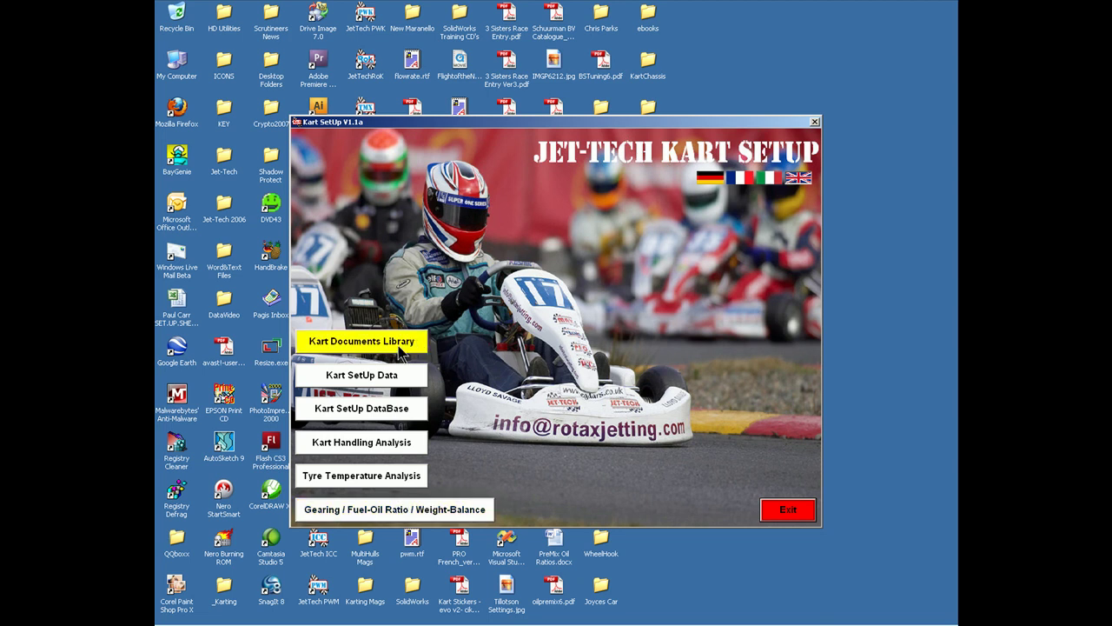
Browse the kart documents library, then go to the Kart SetUp Data sheet
{"action": "left_click", "coordinate": [400, 350]}
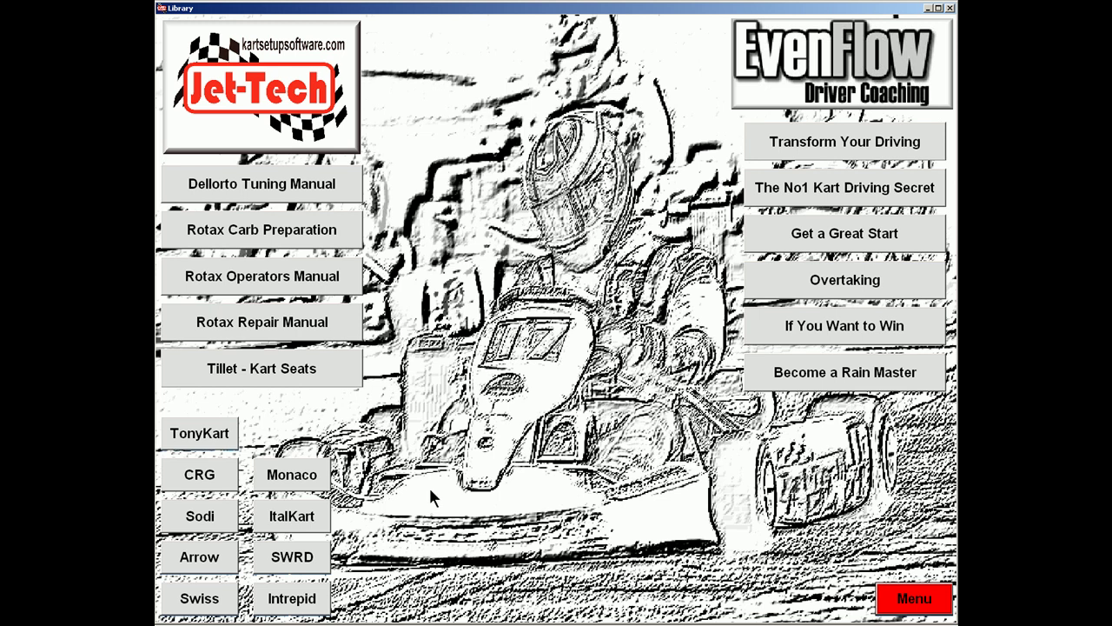
{"action": "left_click", "coordinate": [929, 597]}
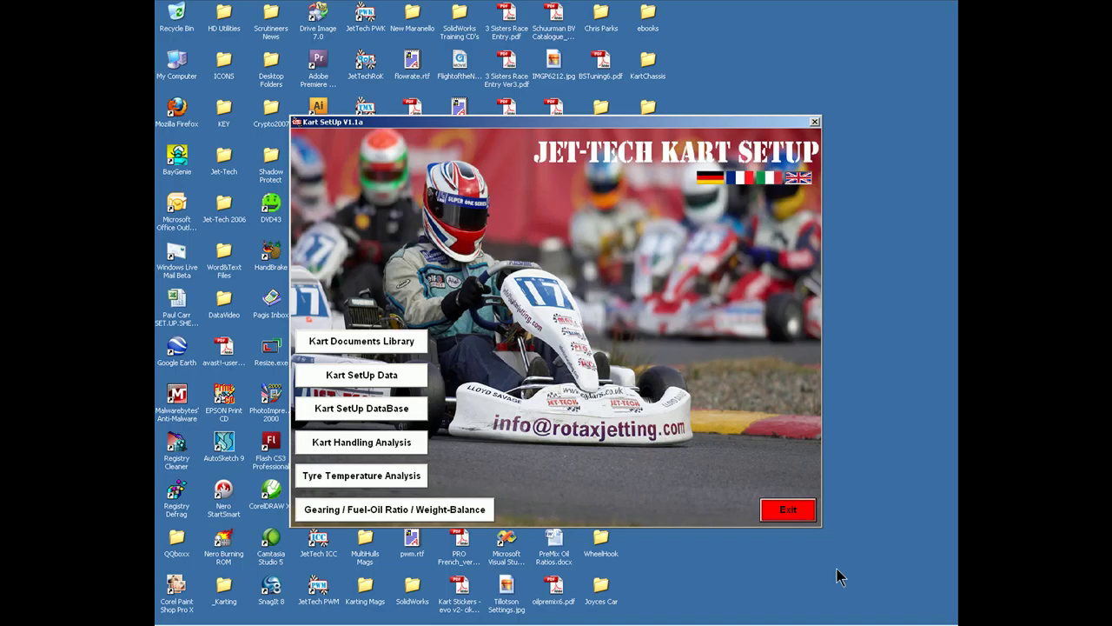
{"action": "left_click", "coordinate": [388, 377]}
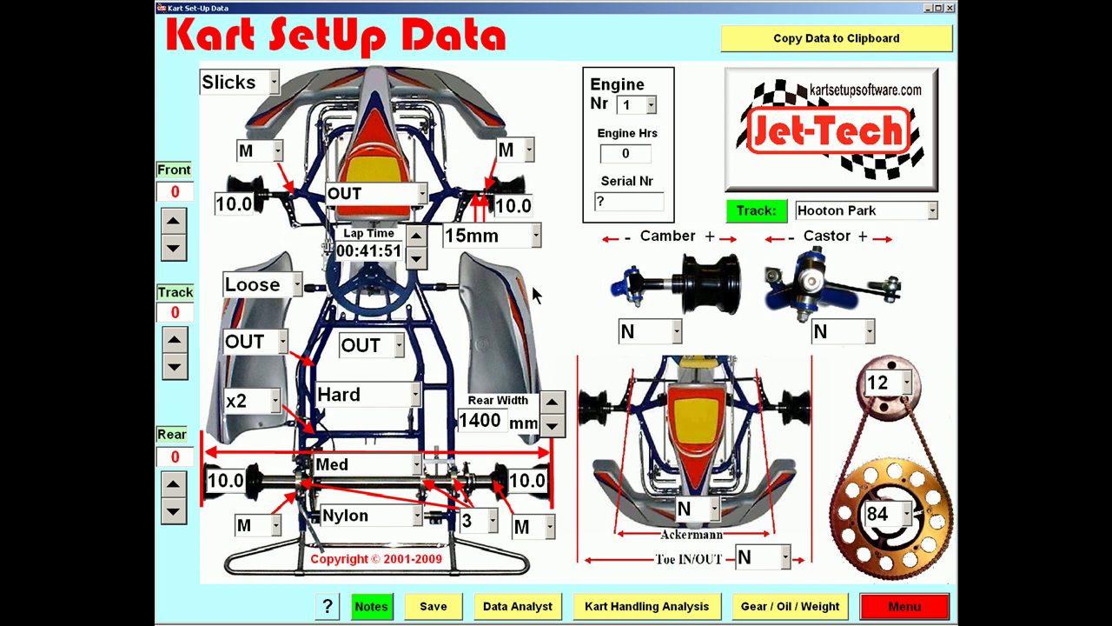
Change the 15mm setting to 10mm and raise the lap time to 00:41:54
{"action": "left_click", "coordinate": [536, 237]}
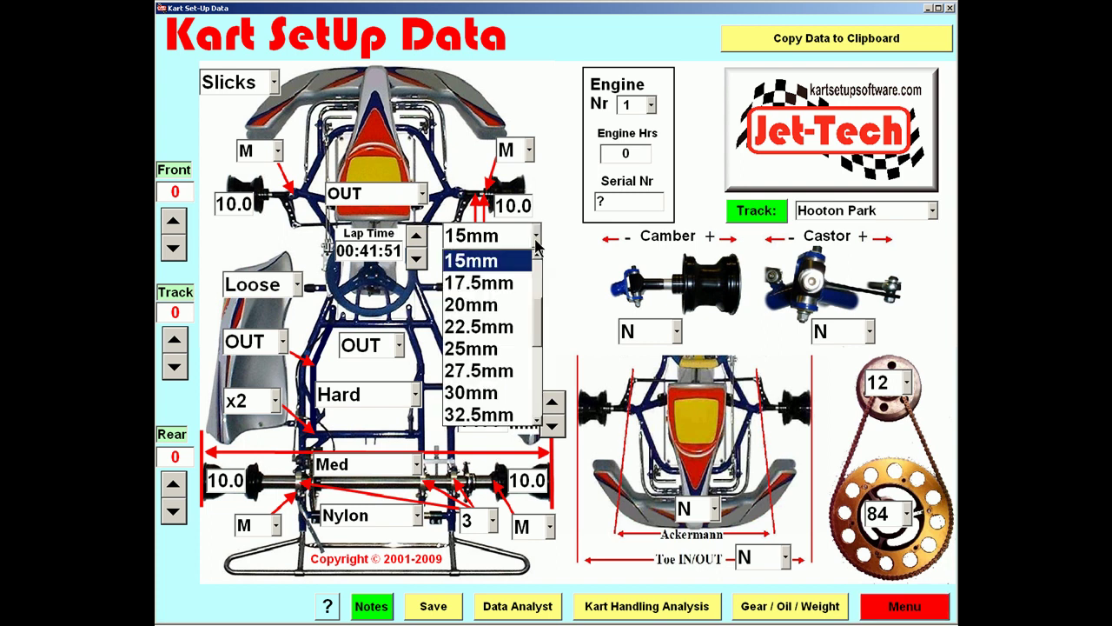
{"action": "scroll", "coordinate": [537, 257], "scroll_direction": "up", "scroll_amount": 2}
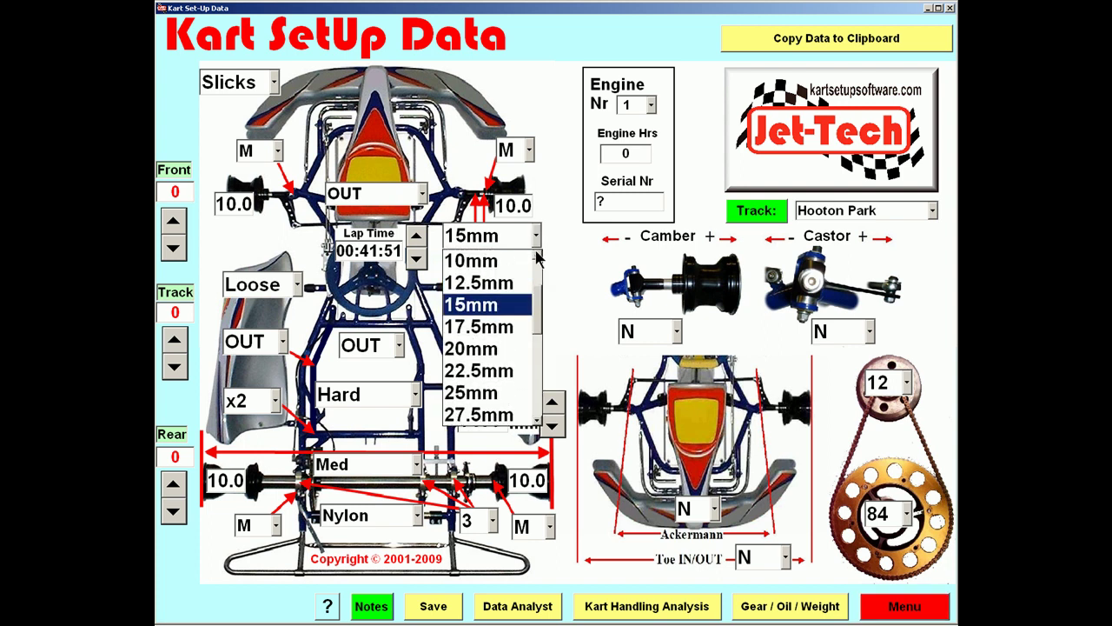
{"action": "left_click", "coordinate": [513, 262]}
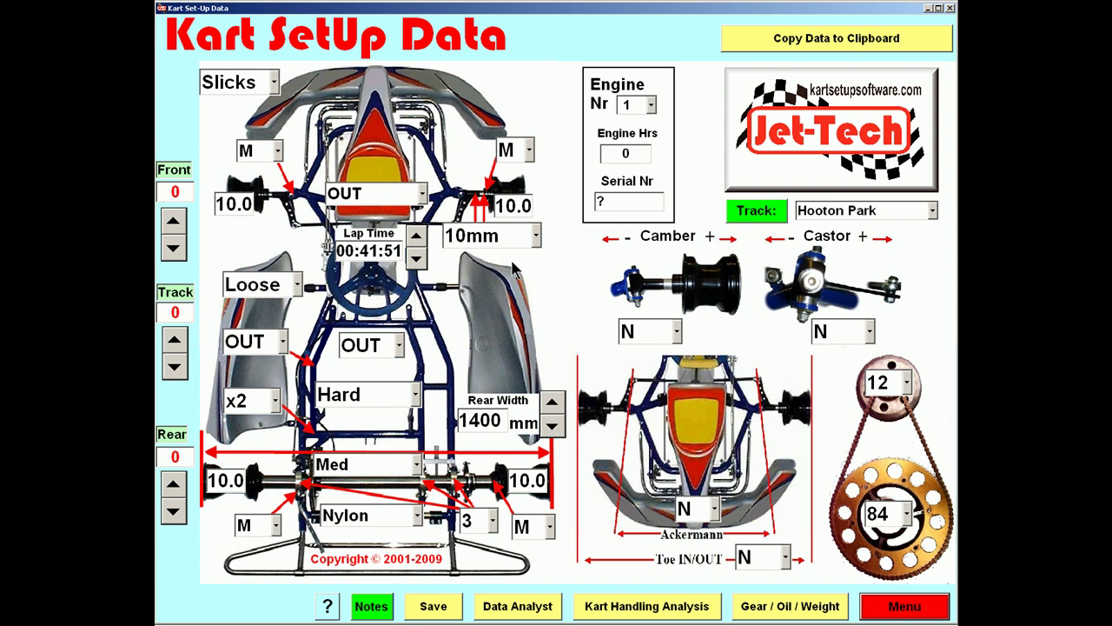
{"action": "left_click", "coordinate": [418, 240]}
{"action": "left_click", "coordinate": [418, 241]}
{"action": "left_click", "coordinate": [418, 240]}
Keep Hooton Park as track, set Loose to Tight, leave OUT, and bring up tyre pressures
{"action": "left_click", "coordinate": [934, 213]}
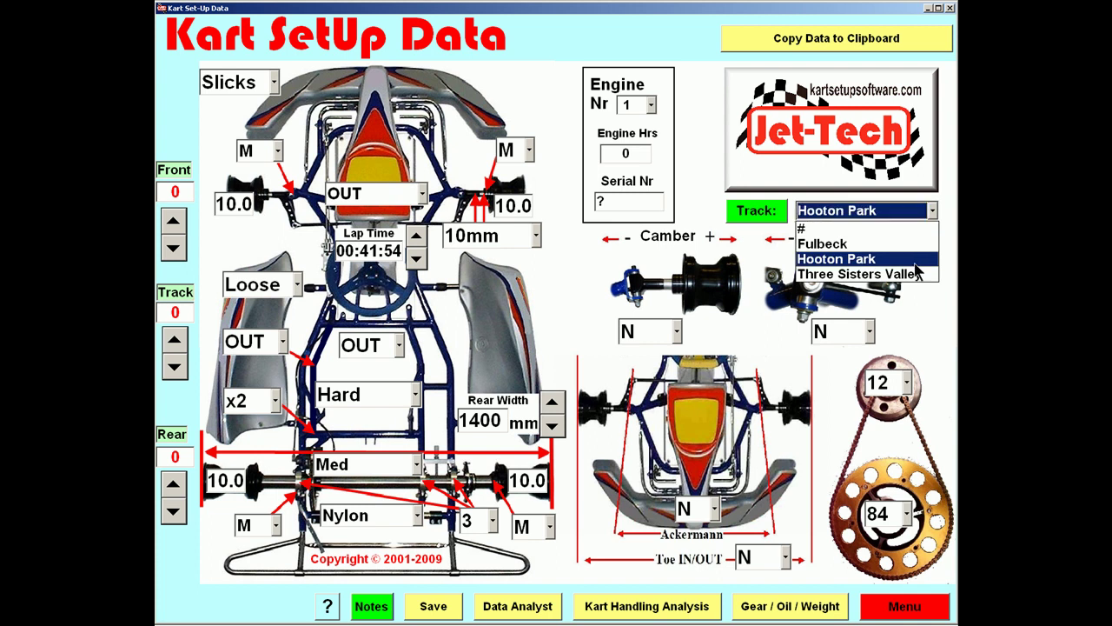
{"action": "left_click", "coordinate": [869, 259]}
{"action": "left_click", "coordinate": [265, 291]}
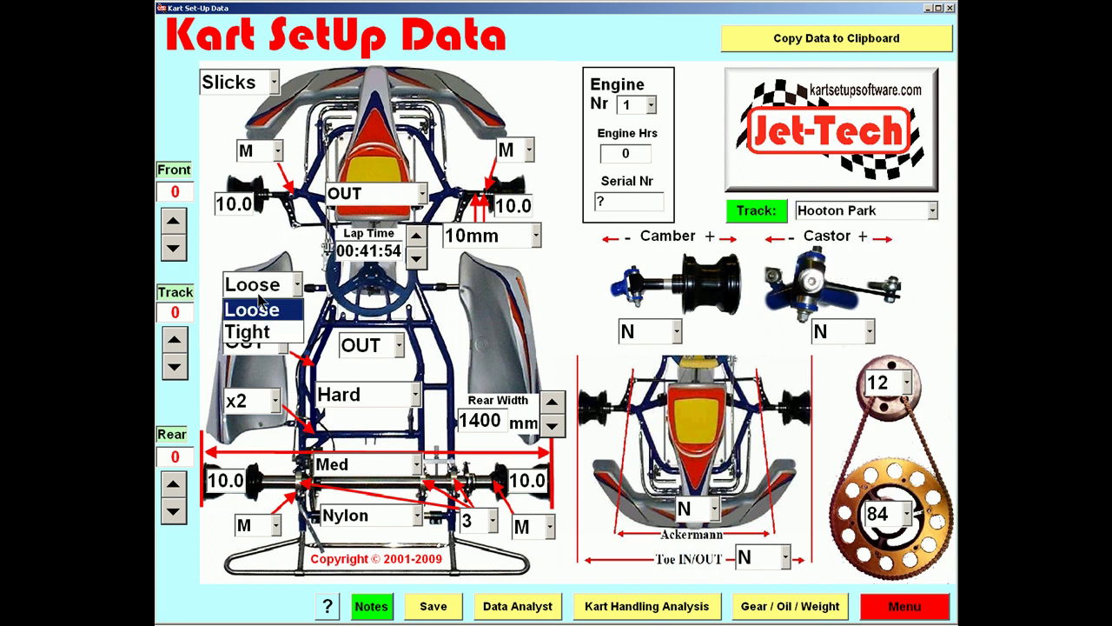
{"action": "left_click", "coordinate": [259, 331]}
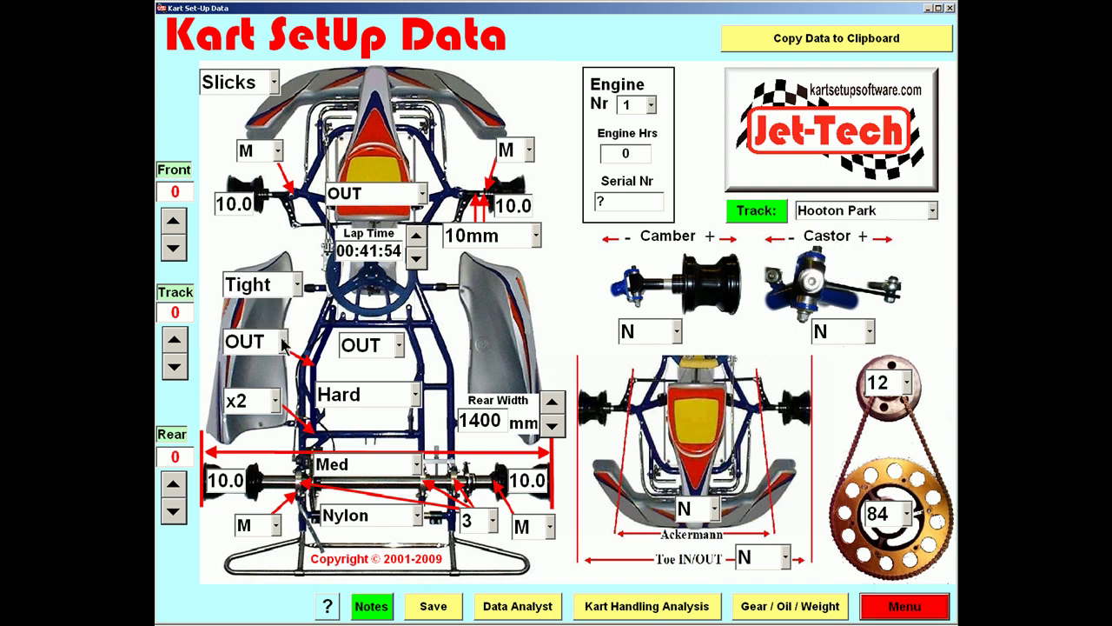
{"action": "left_click", "coordinate": [283, 344]}
{"action": "left_click", "coordinate": [277, 365]}
{"action": "left_click", "coordinate": [282, 343]}
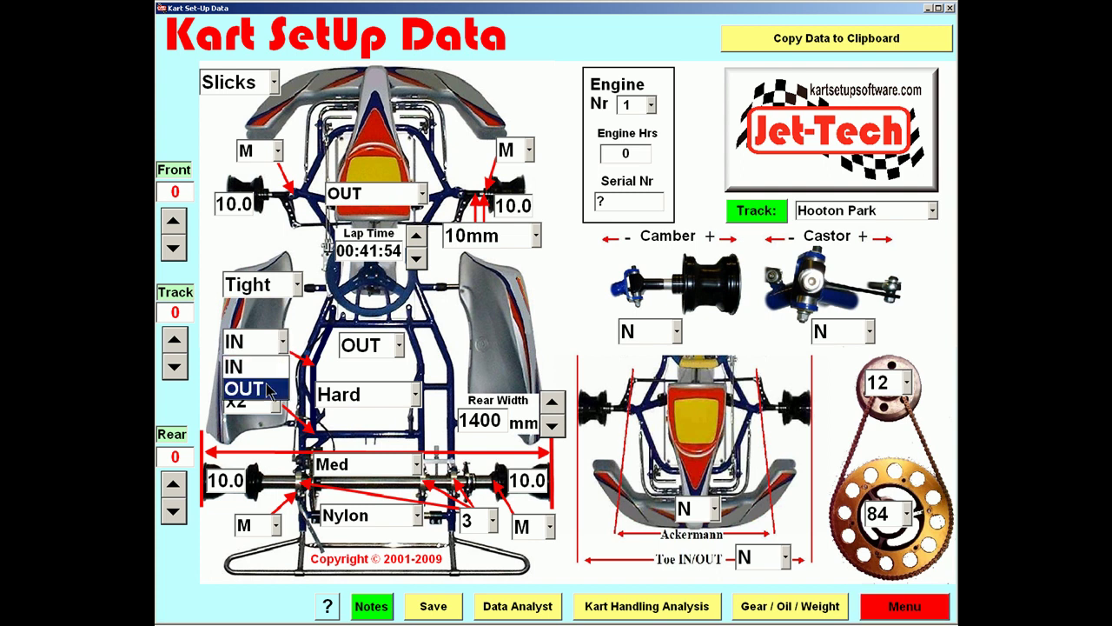
{"action": "left_click", "coordinate": [282, 387]}
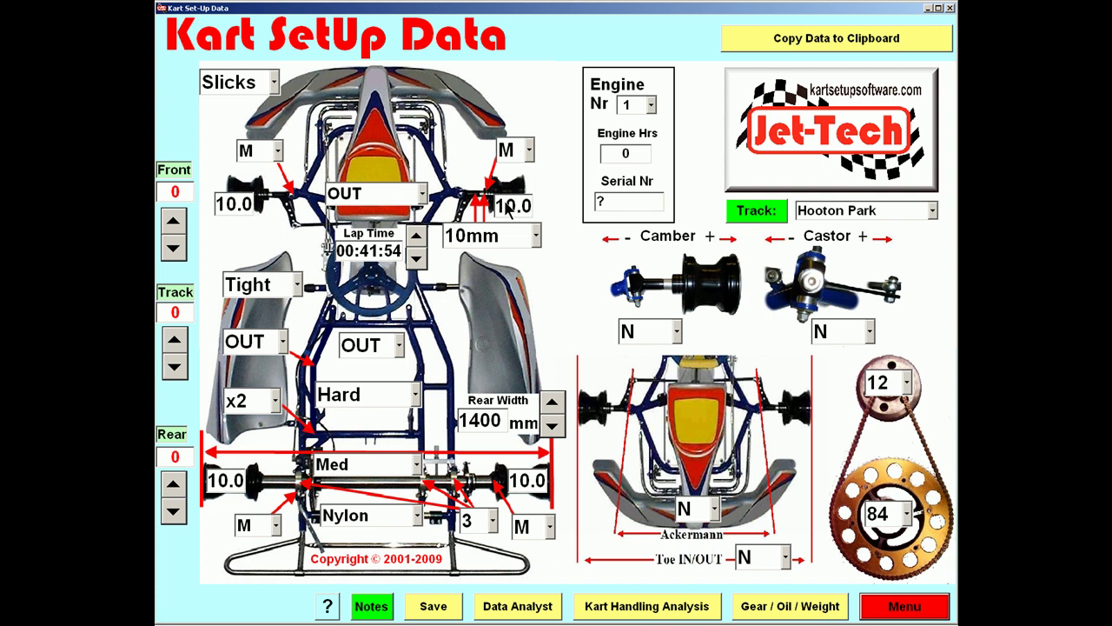
{"action": "left_click", "coordinate": [504, 203]}
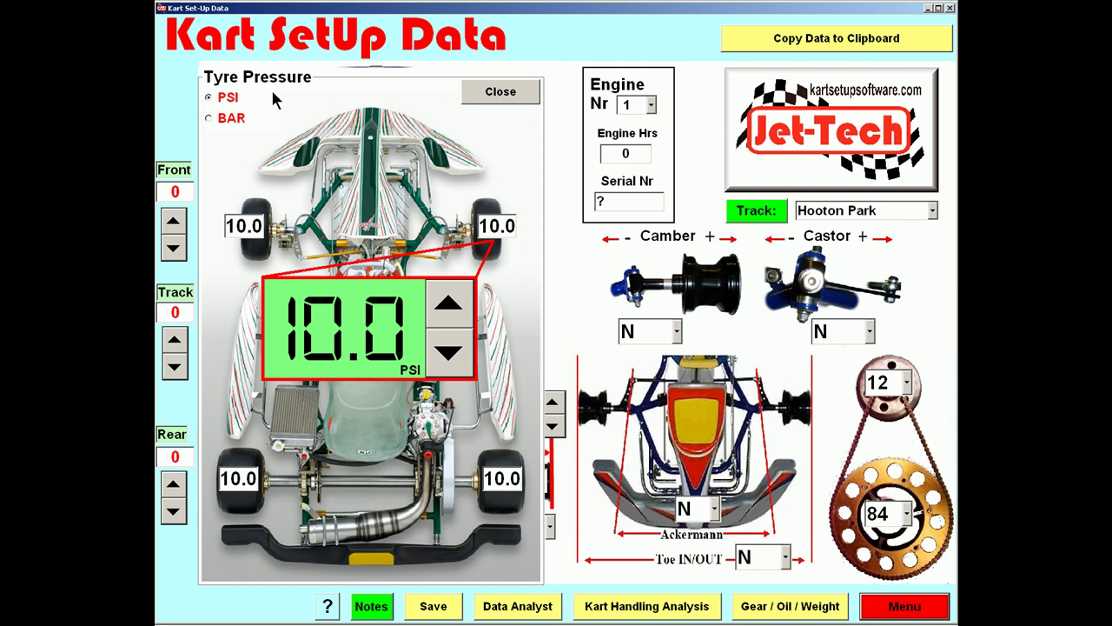
Set the front-right tyre to 10.2 PSI and rear-right to 10.3 PSI, then close the panel
{"action": "left_click", "coordinate": [235, 122]}
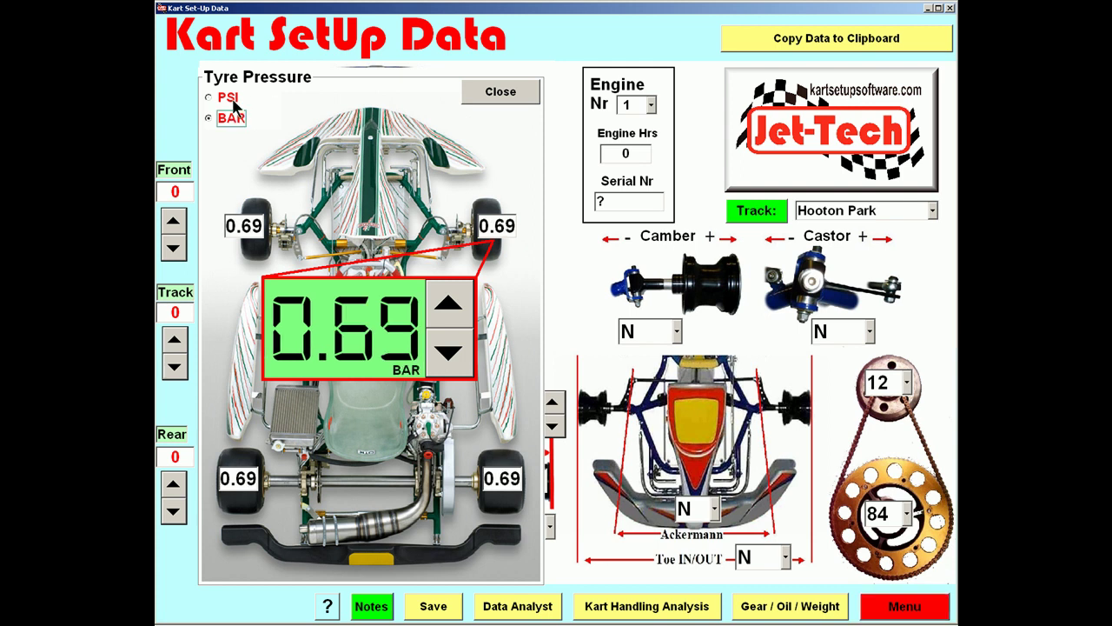
{"action": "left_click", "coordinate": [231, 98]}
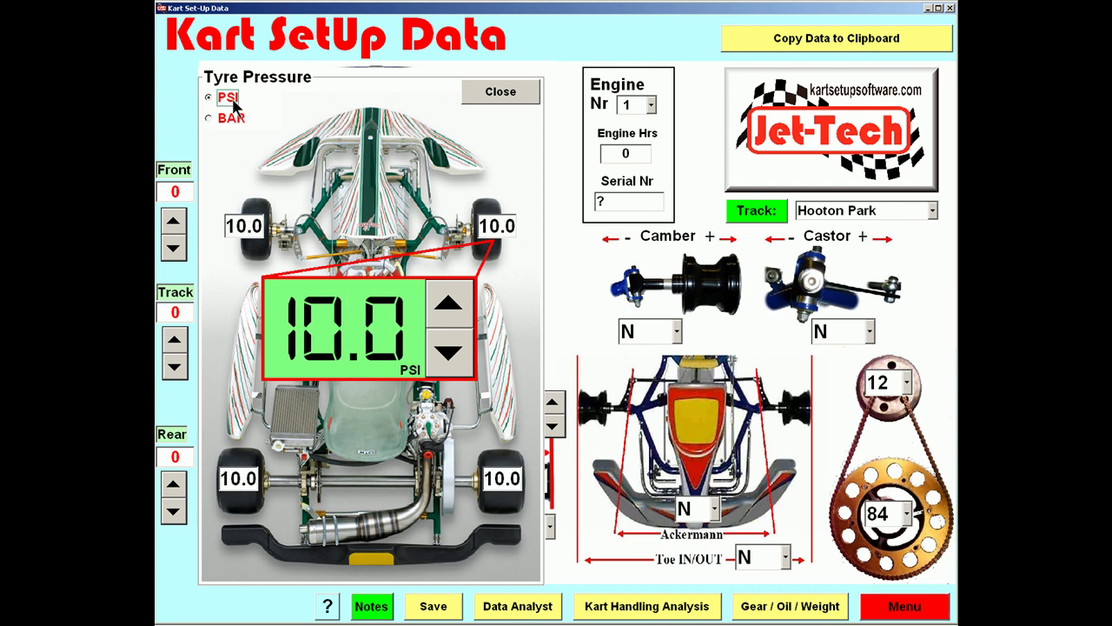
{"action": "left_click", "coordinate": [453, 299]}
{"action": "left_click", "coordinate": [454, 299]}
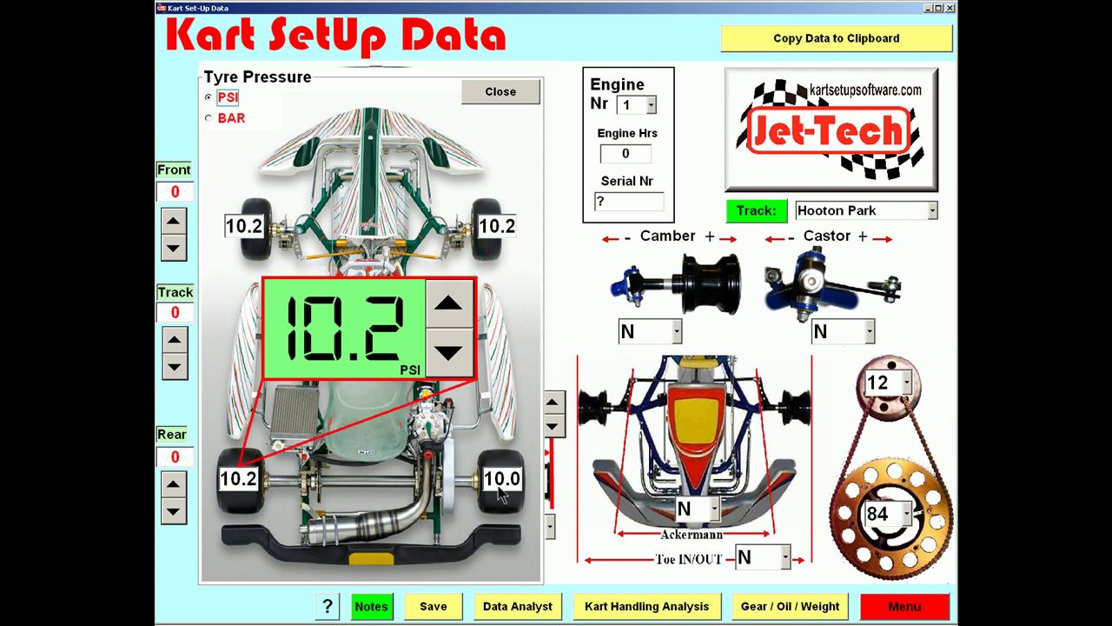
{"action": "left_click", "coordinate": [501, 492]}
{"action": "left_click", "coordinate": [451, 320]}
{"action": "left_click", "coordinate": [452, 319]}
{"action": "left_click", "coordinate": [452, 320]}
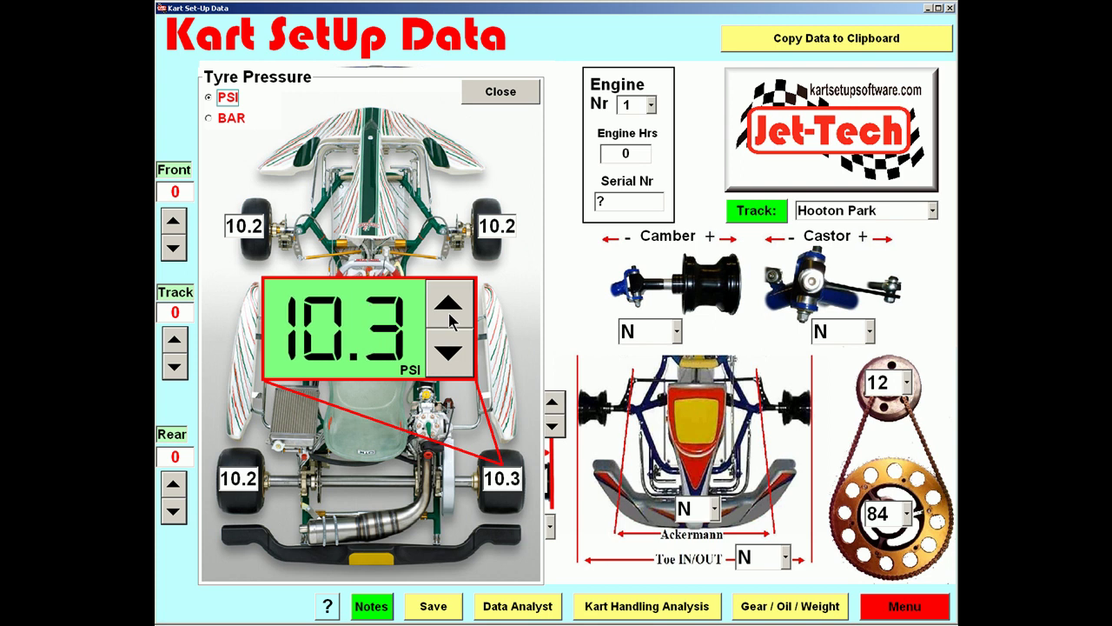
{"action": "left_click", "coordinate": [568, 315]}
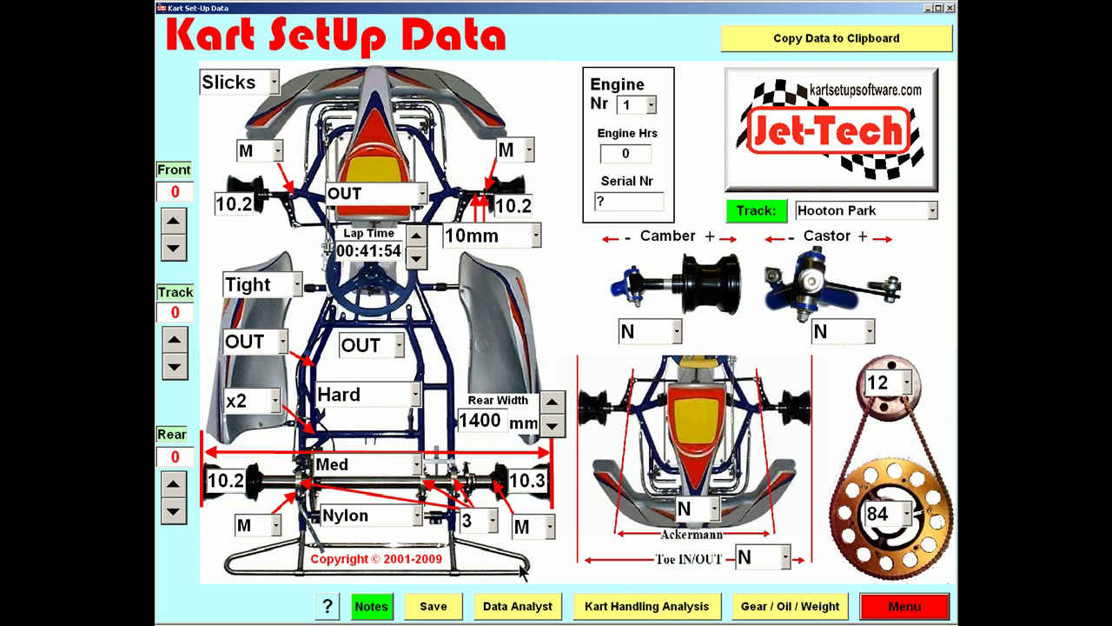
Save the setup record, confirm the saved message, and return to the main menu
{"action": "left_click", "coordinate": [424, 610]}
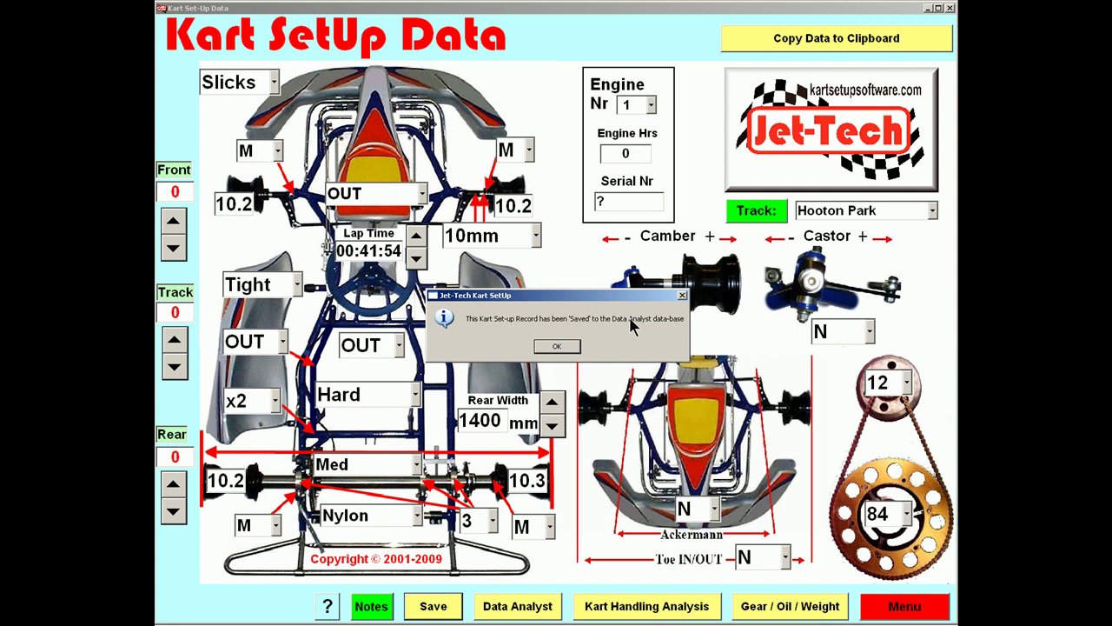
{"action": "left_click", "coordinate": [557, 347]}
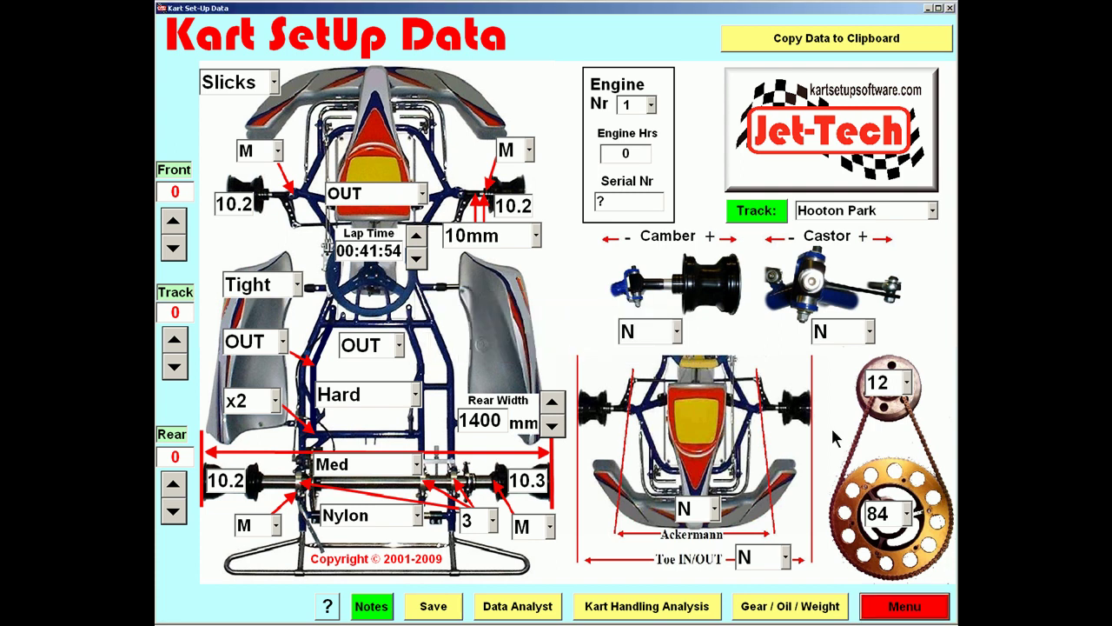
{"action": "left_click", "coordinate": [915, 613]}
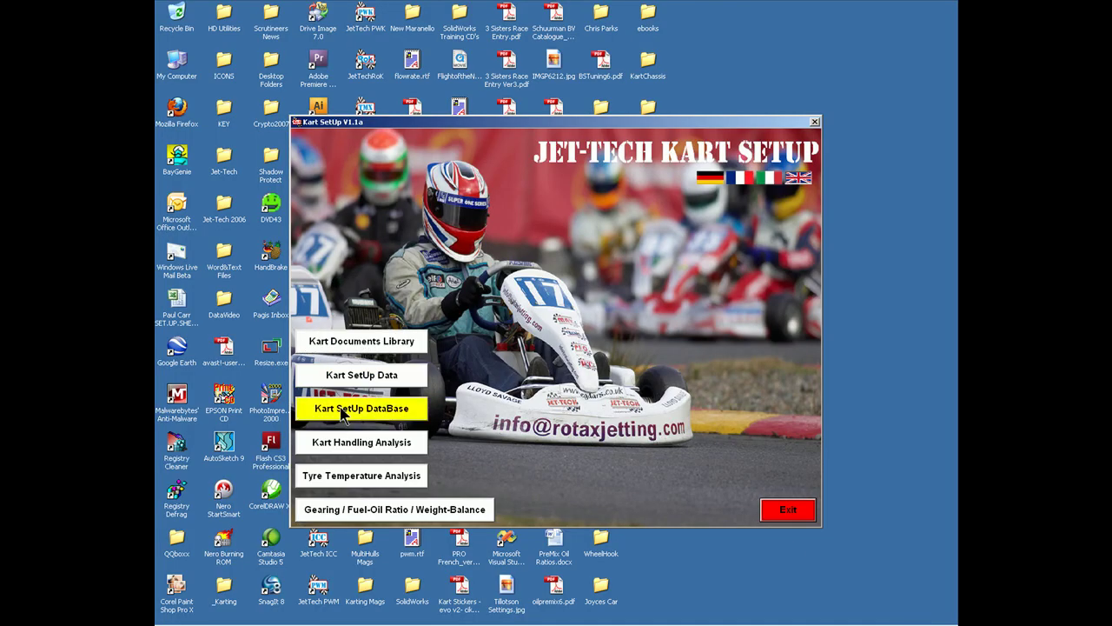
Open the Kart SetUp DataBase and show the 10/12/2009 12:38:00 Hooton Park record's setup
{"action": "left_click", "coordinate": [343, 413]}
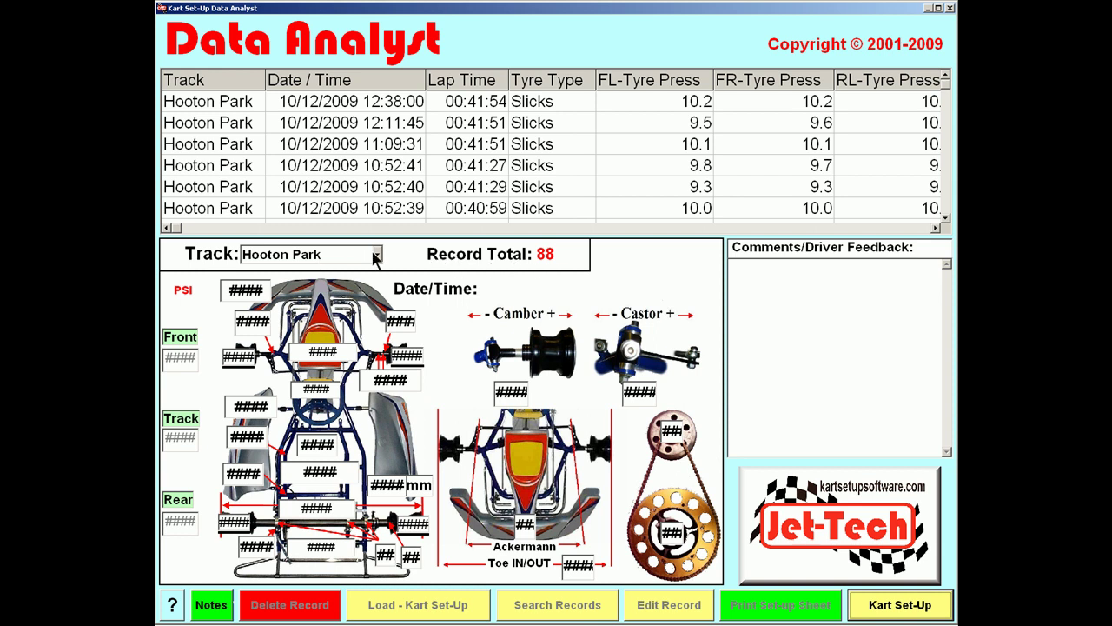
{"action": "left_click", "coordinate": [408, 102]}
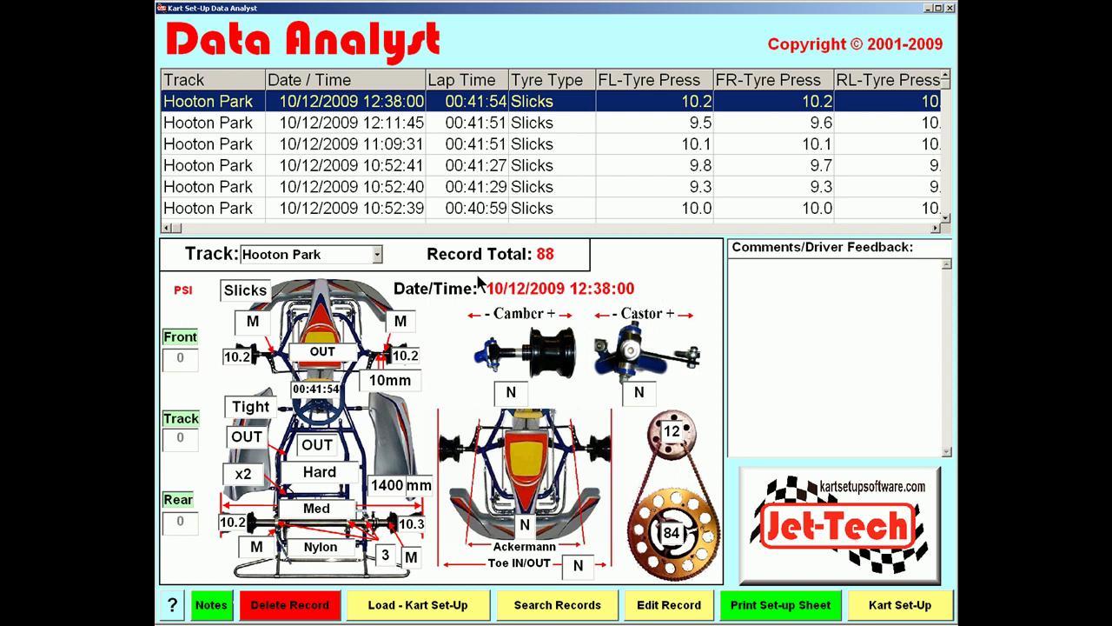
Cancel a first search, reload the 12:38:00 record, and start a new record search
{"action": "left_click", "coordinate": [605, 605]}
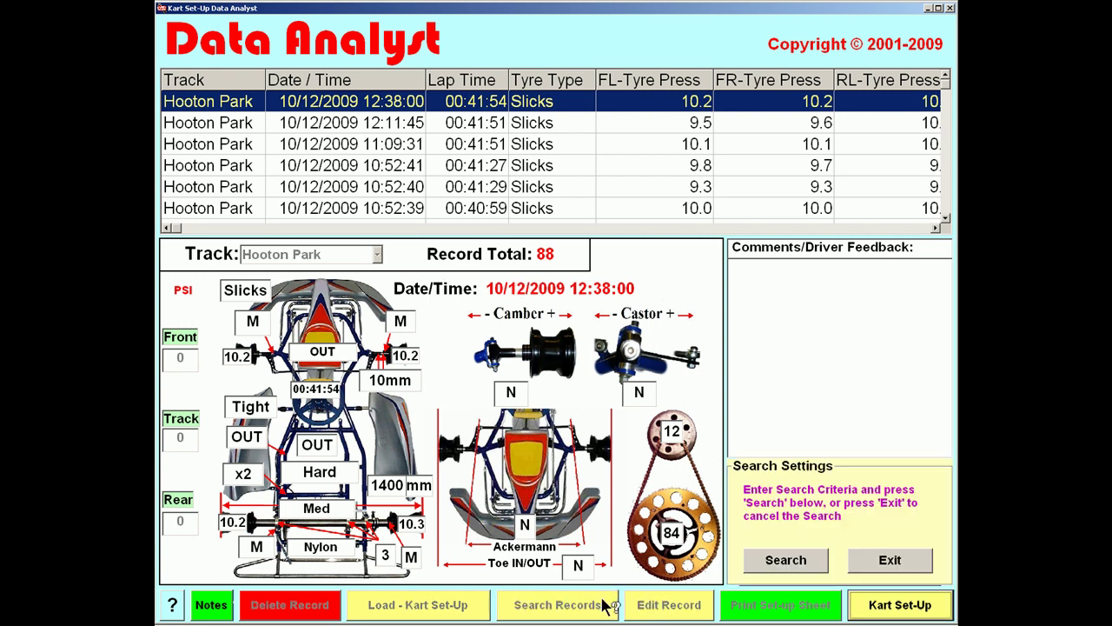
{"action": "left_click", "coordinate": [892, 561]}
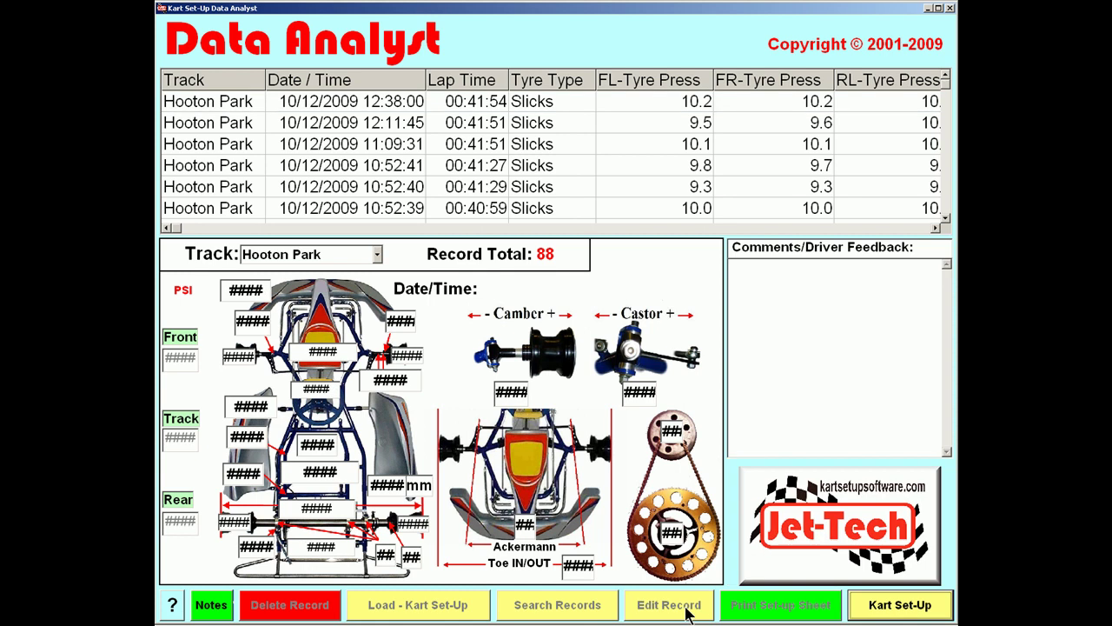
{"action": "left_click", "coordinate": [490, 111]}
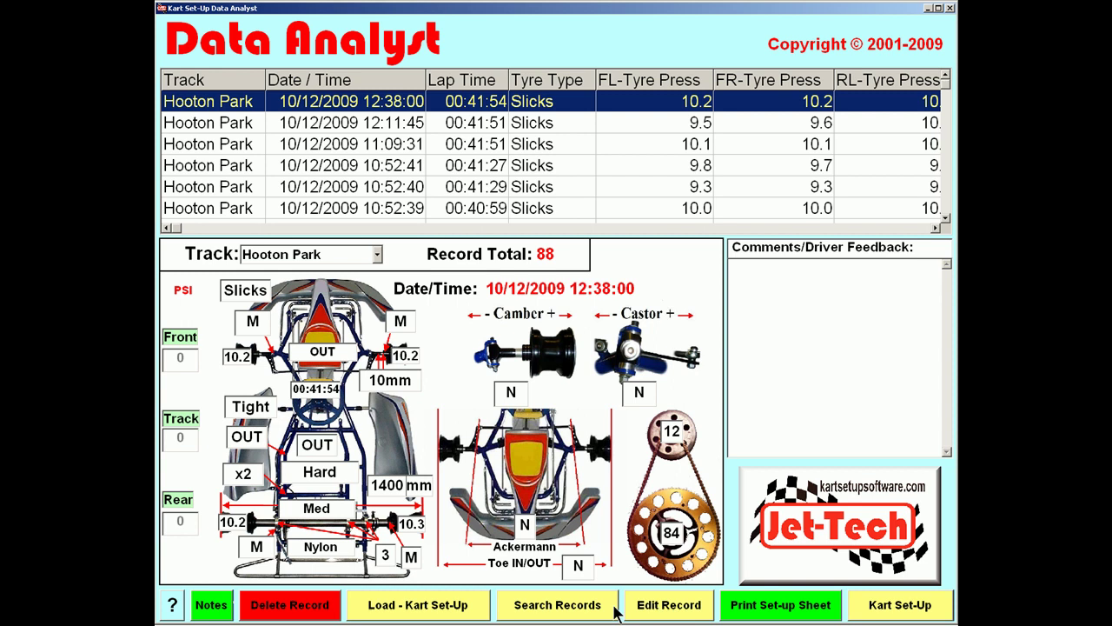
{"action": "left_click", "coordinate": [525, 608]}
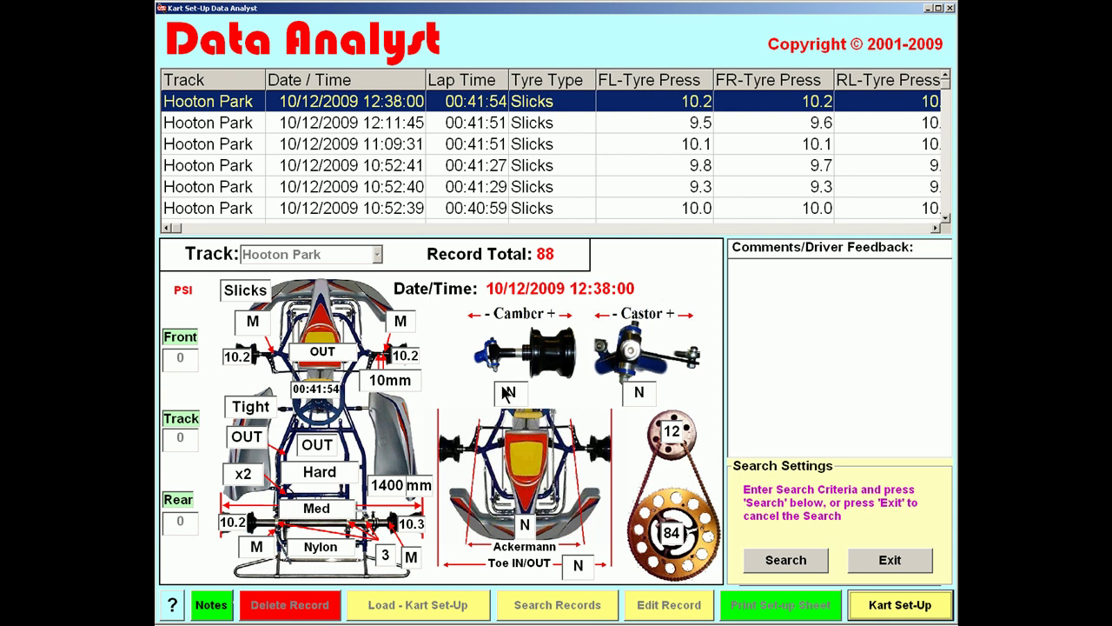
Search for records with front Soft, OUT set to IN, and Ackermann +
{"action": "left_click", "coordinate": [348, 354]}
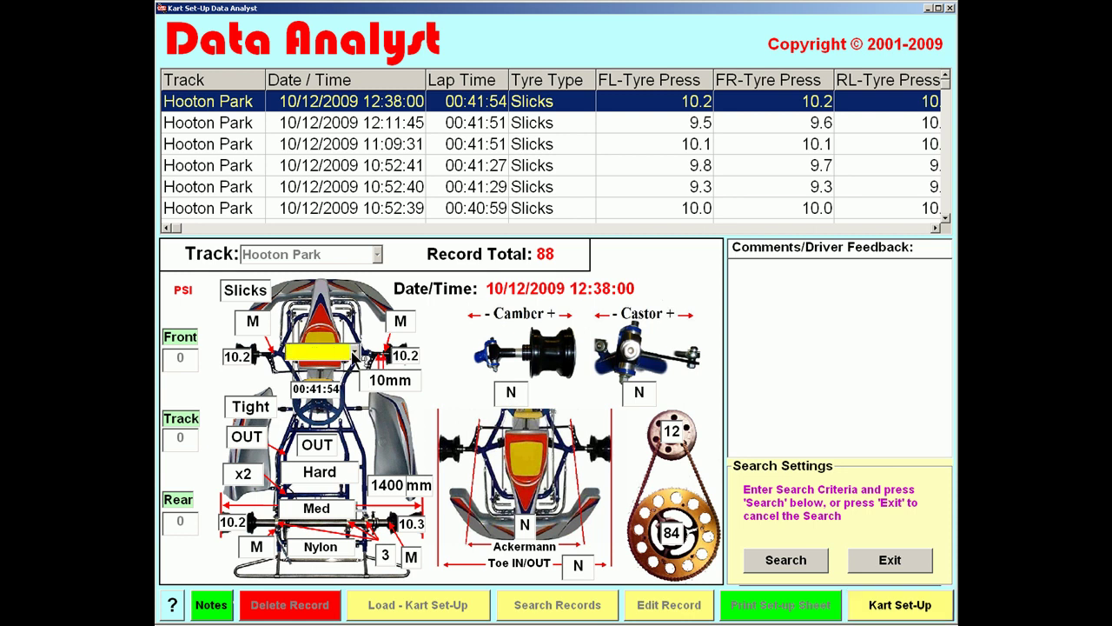
{"action": "left_click", "coordinate": [354, 353]}
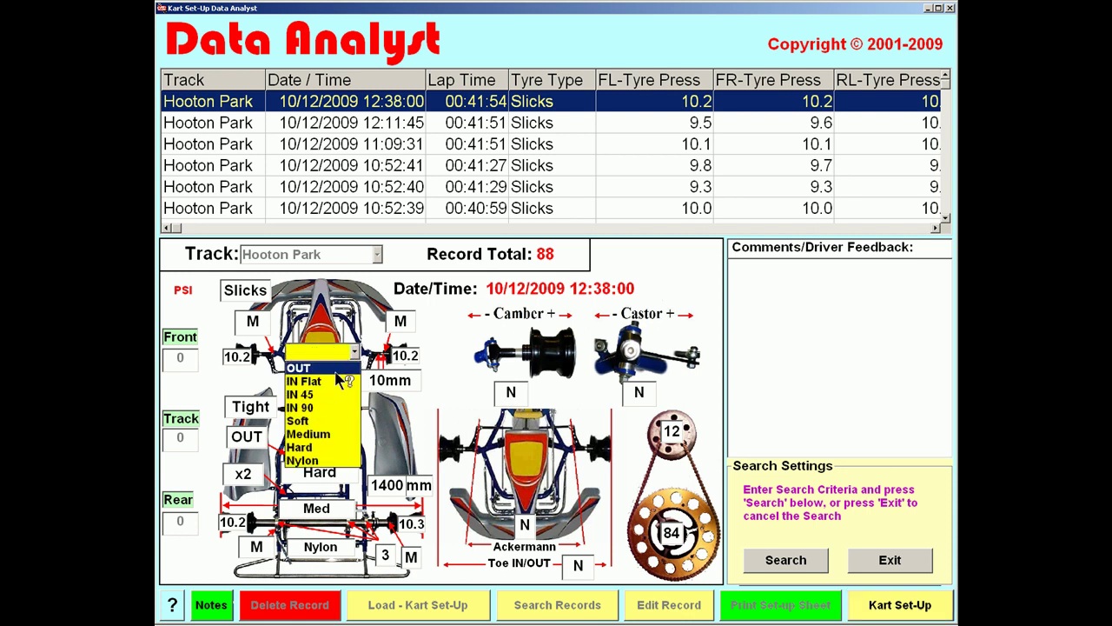
{"action": "left_click", "coordinate": [337, 422]}
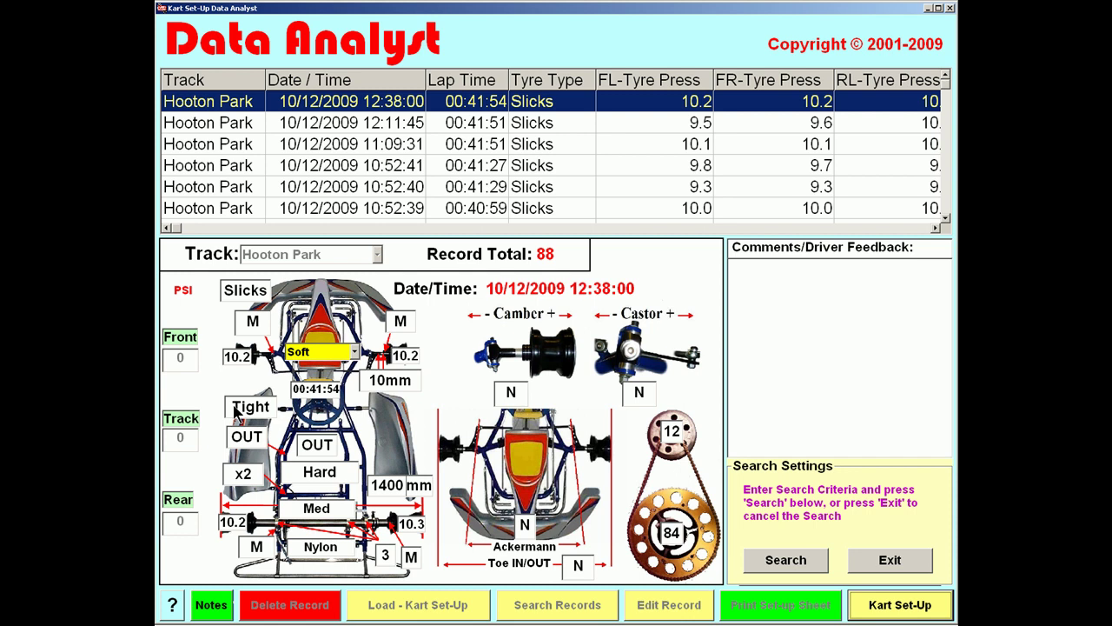
{"action": "left_click", "coordinate": [243, 439]}
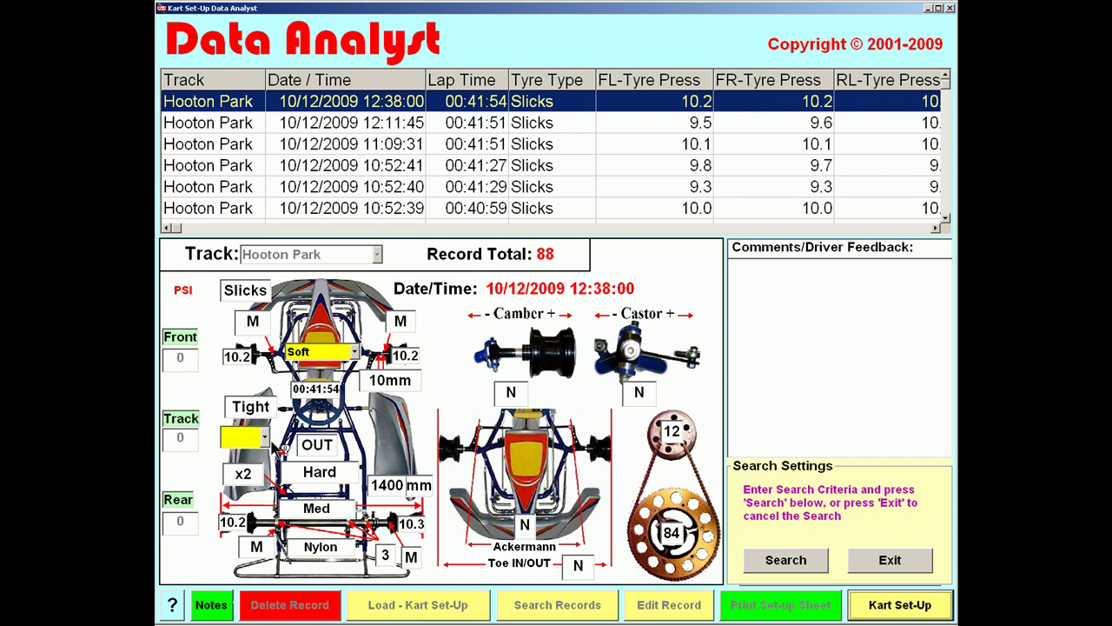
{"action": "left_click", "coordinate": [264, 438]}
{"action": "left_click", "coordinate": [261, 456]}
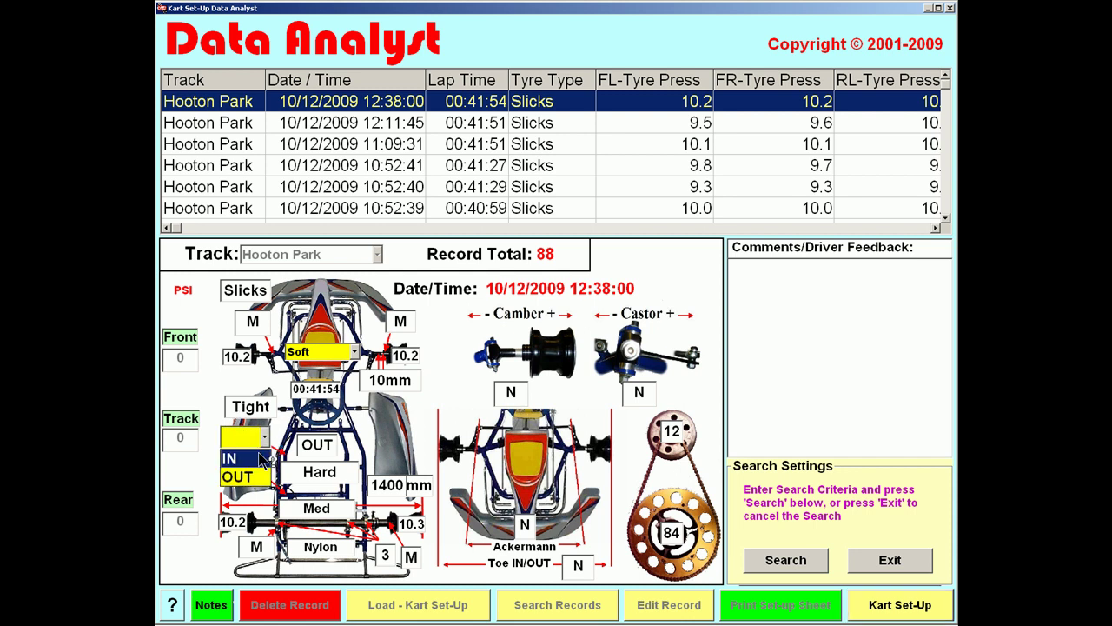
{"action": "left_click", "coordinate": [525, 526]}
{"action": "left_click", "coordinate": [538, 525]}
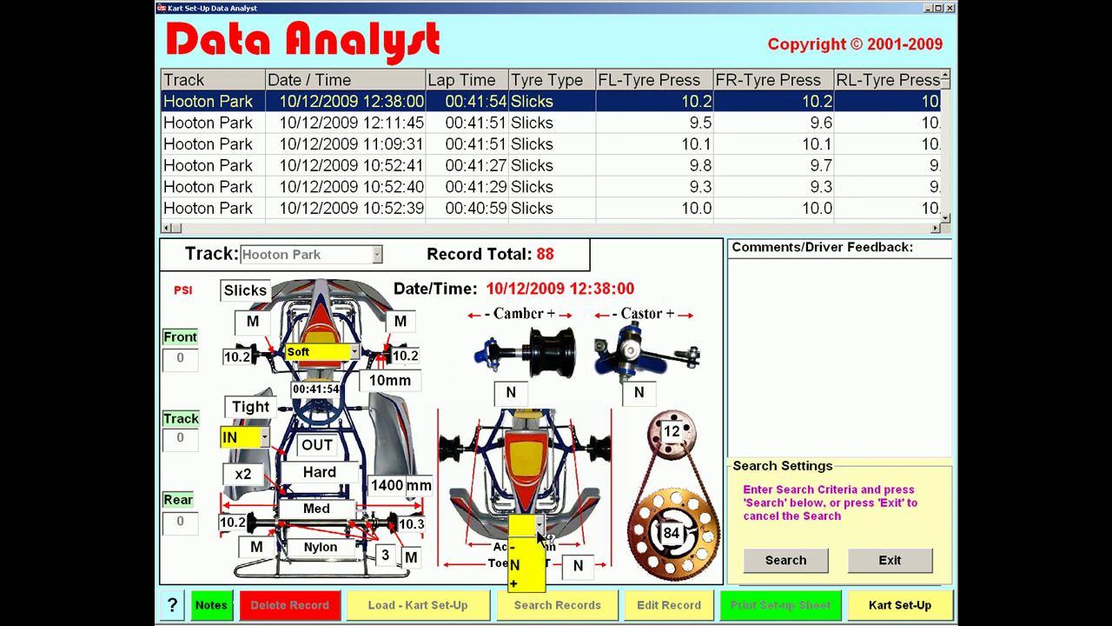
{"action": "left_click", "coordinate": [532, 583]}
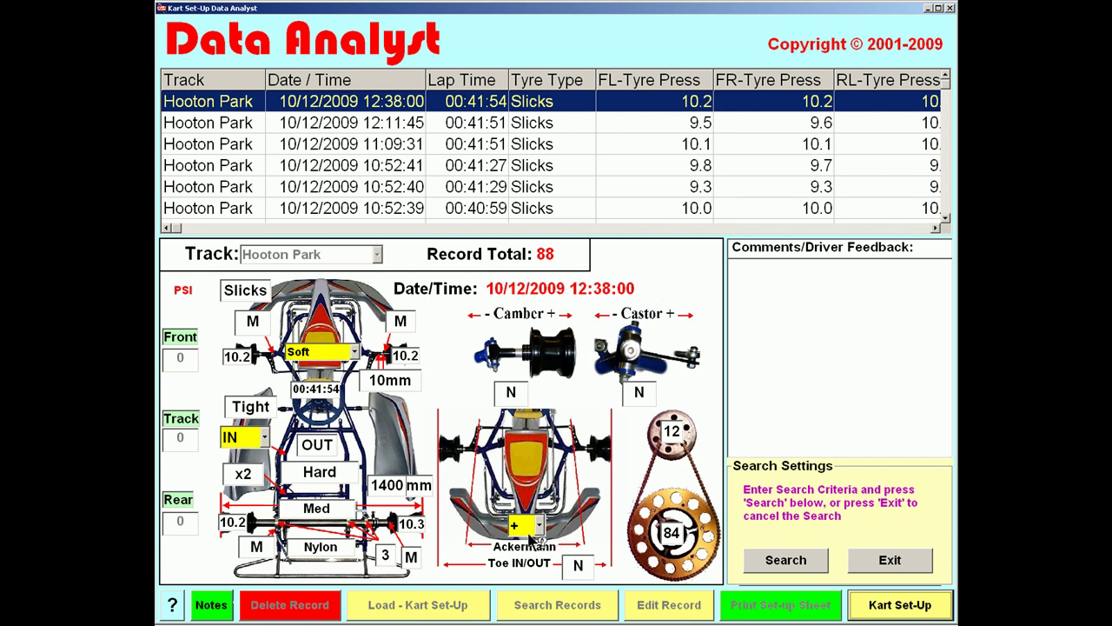
{"action": "left_click", "coordinate": [786, 561]}
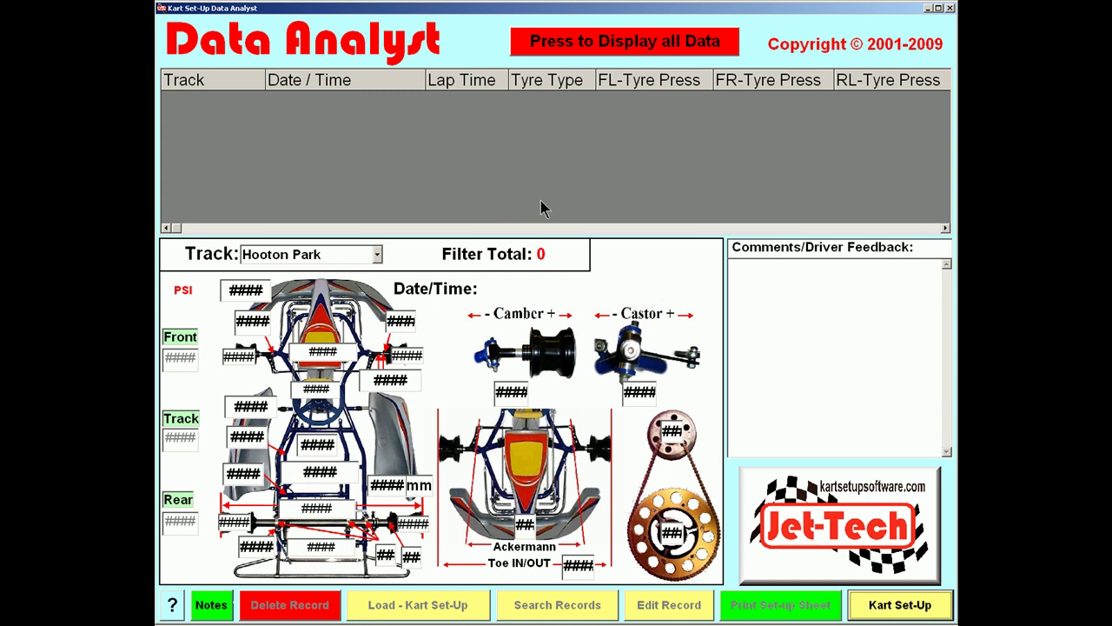
Display all data to restore the full 88-record grid without a filter
{"action": "left_click", "coordinate": [651, 48]}
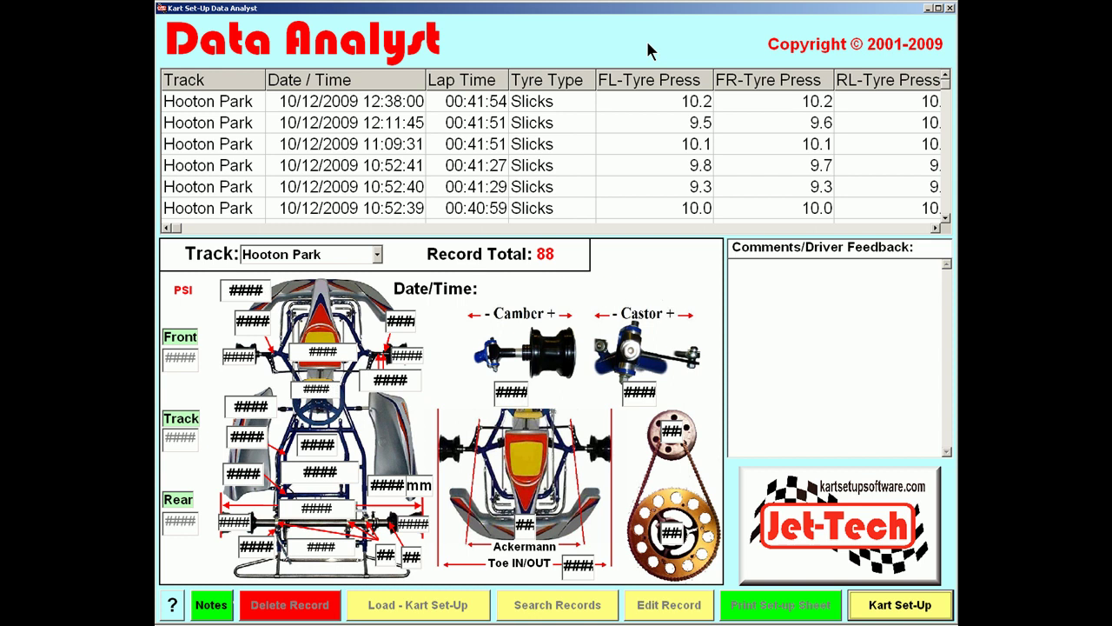
View the setups of the 12:38:00, 12:11:45, 11:09:31 and 10:52:41 records
{"action": "left_click", "coordinate": [479, 103]}
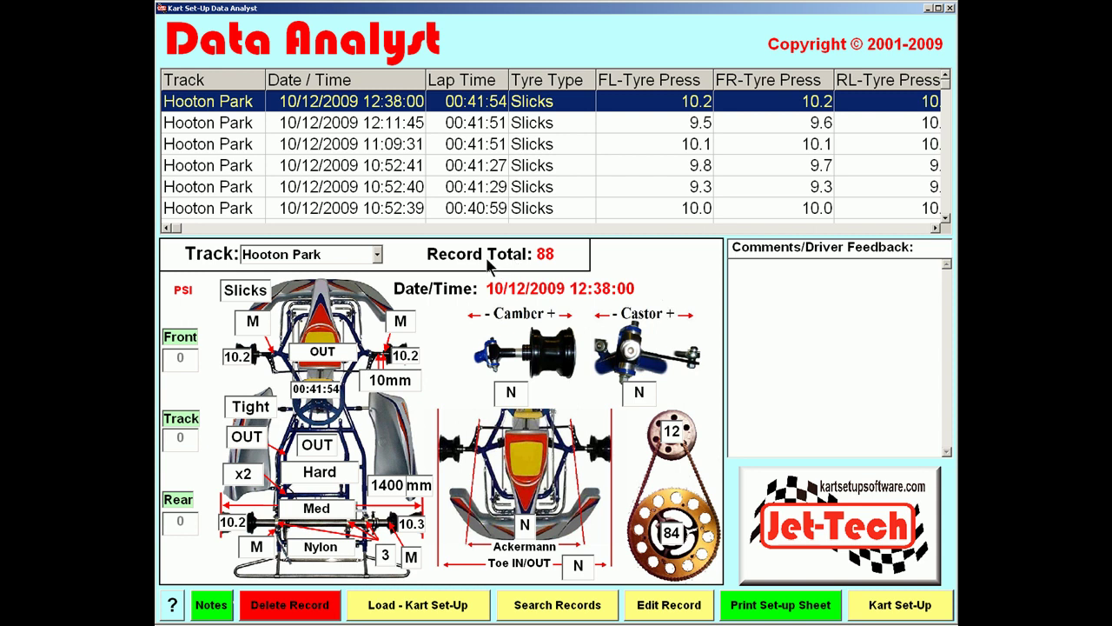
{"action": "left_click", "coordinate": [463, 131]}
{"action": "left_click", "coordinate": [458, 148]}
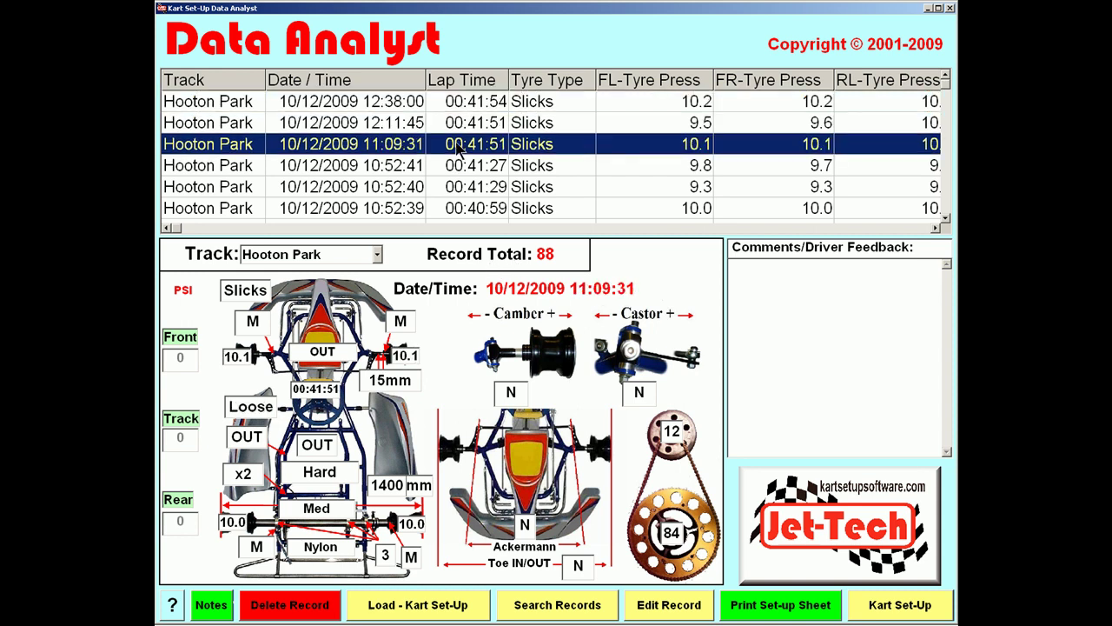
{"action": "left_click", "coordinate": [461, 170]}
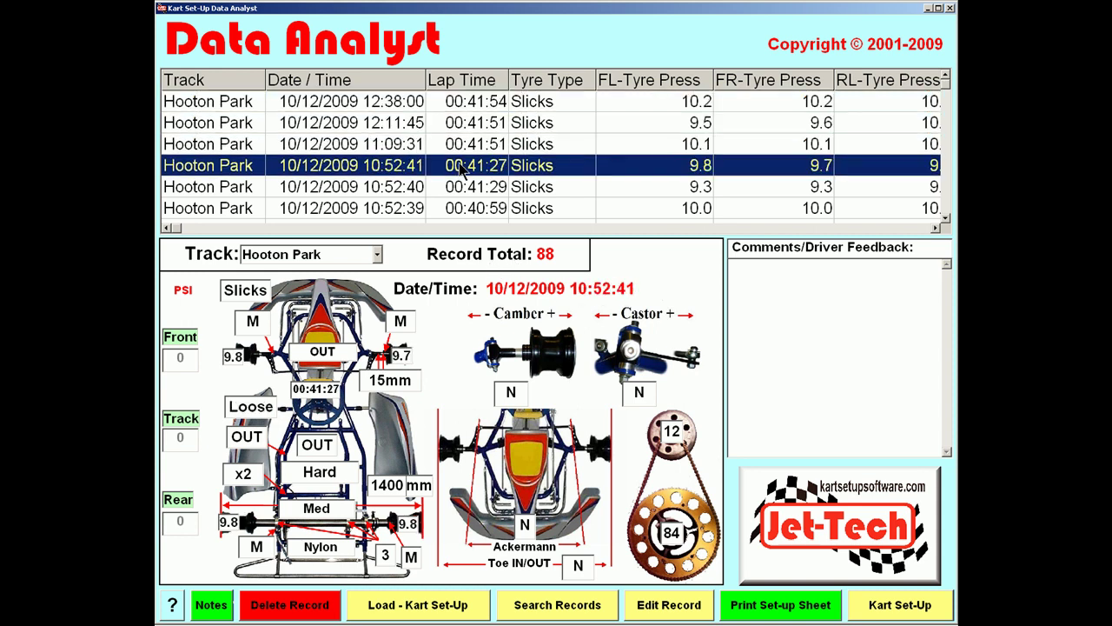
Sort the records by lap time so the fastest 00:40:55 lap is first
{"action": "left_click", "coordinate": [472, 81]}
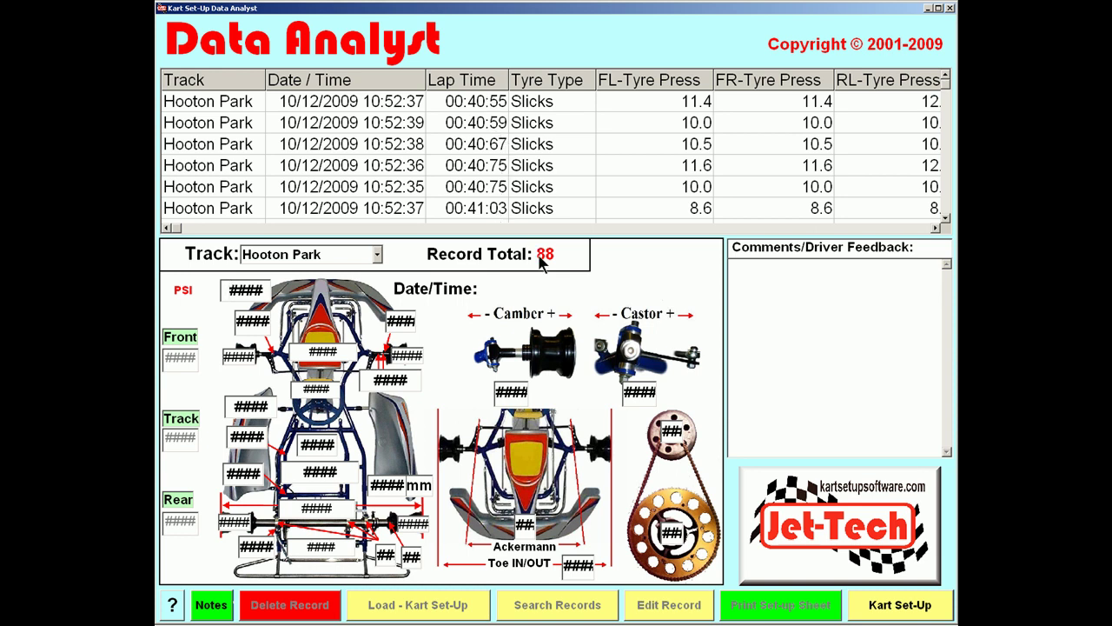
{"action": "left_click", "coordinate": [949, 196]}
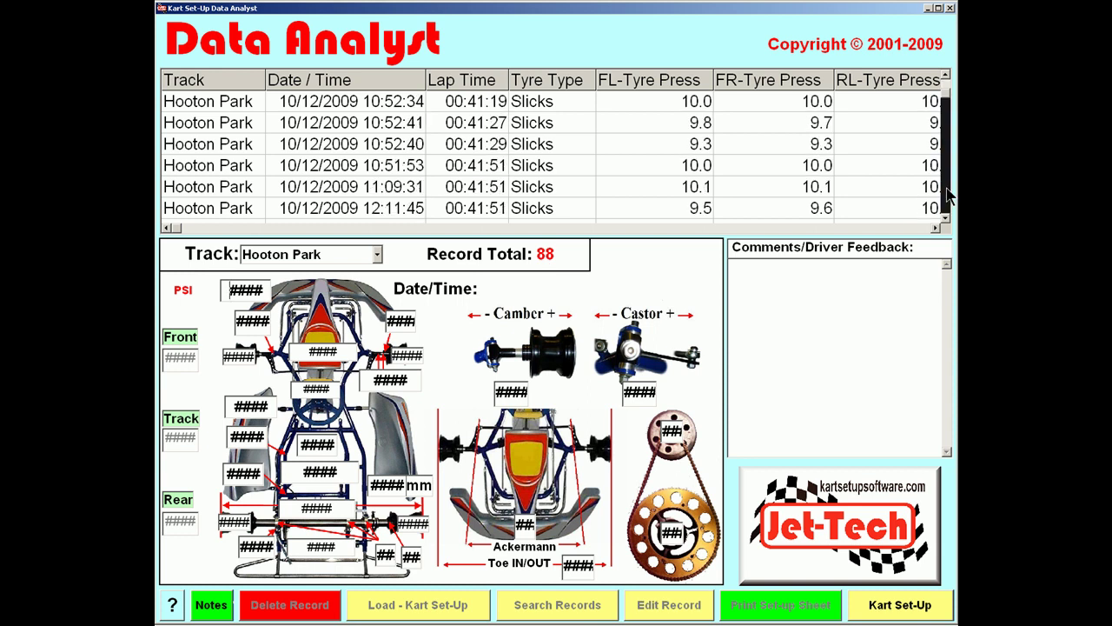
{"action": "left_click_drag", "start_coordinate": [949, 195], "coordinate": [946, 84]}
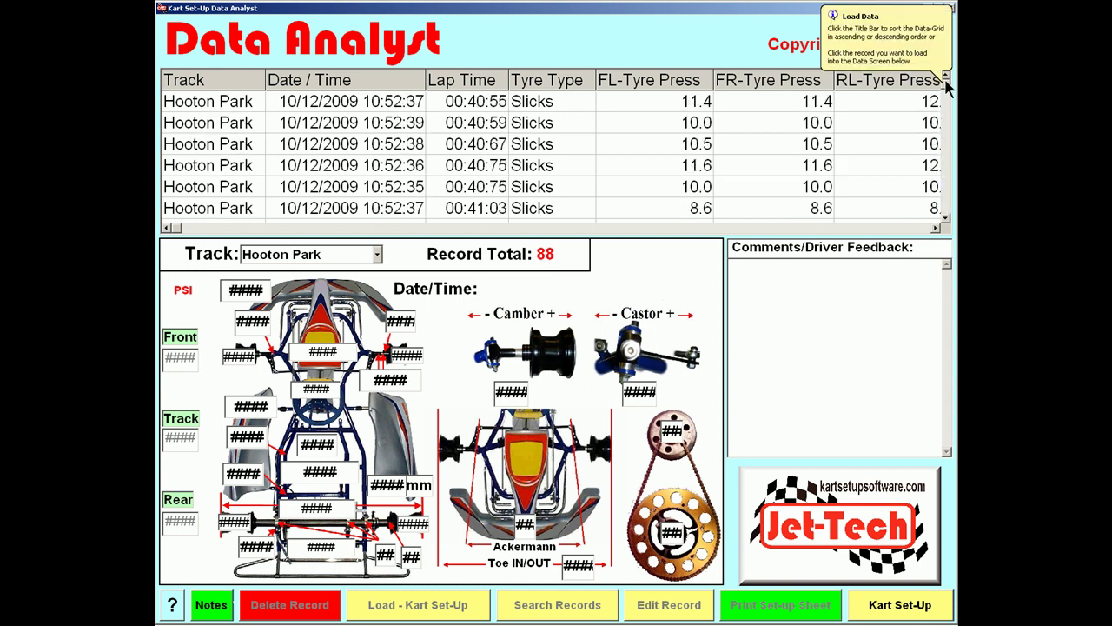
Load the fastest 00:40:55 record into the Kart SetUp Data sheet
{"action": "left_click", "coordinate": [471, 105]}
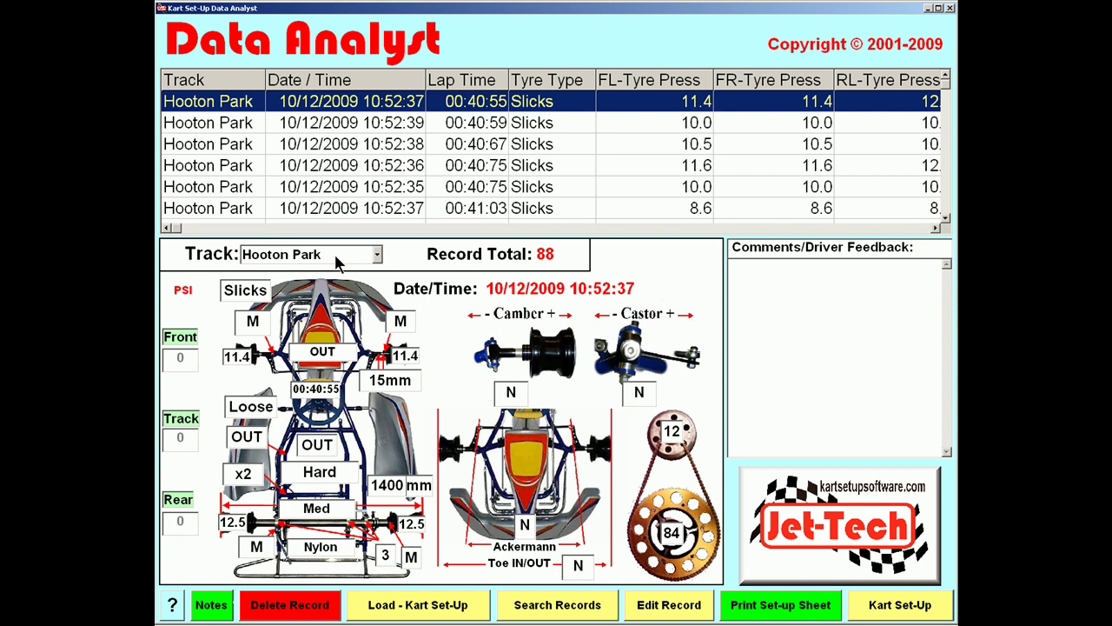
{"action": "left_click", "coordinate": [420, 605]}
{"action": "left_click", "coordinate": [421, 606]}
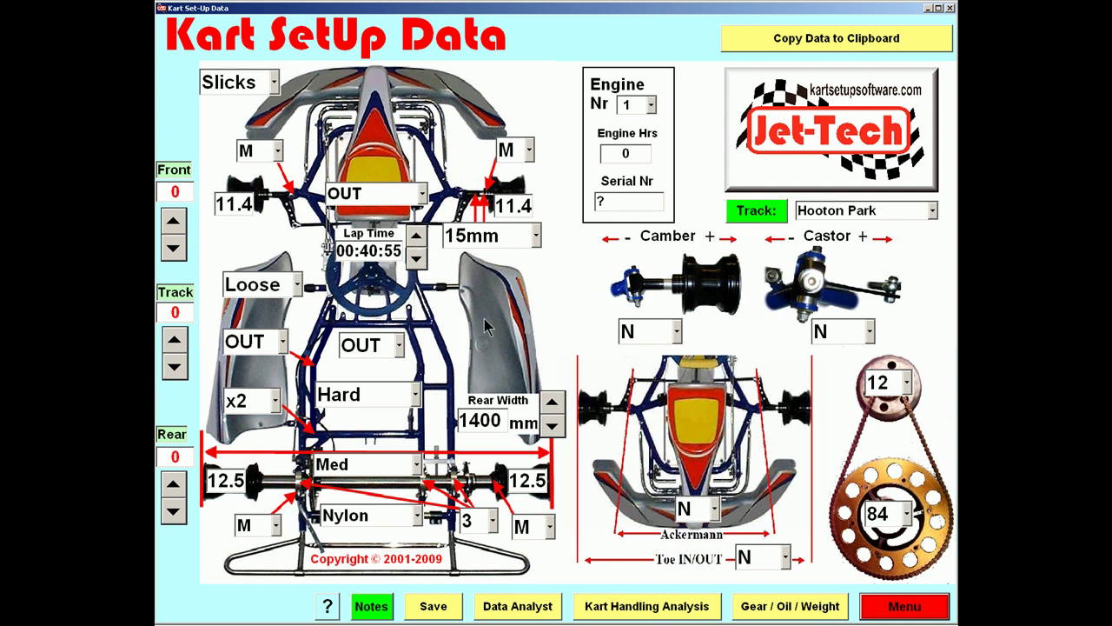
Lower the lap time to 00:40:49 and save the record to the database
{"action": "left_click", "coordinate": [417, 260]}
{"action": "left_click", "coordinate": [416, 261]}
{"action": "left_click", "coordinate": [433, 606]}
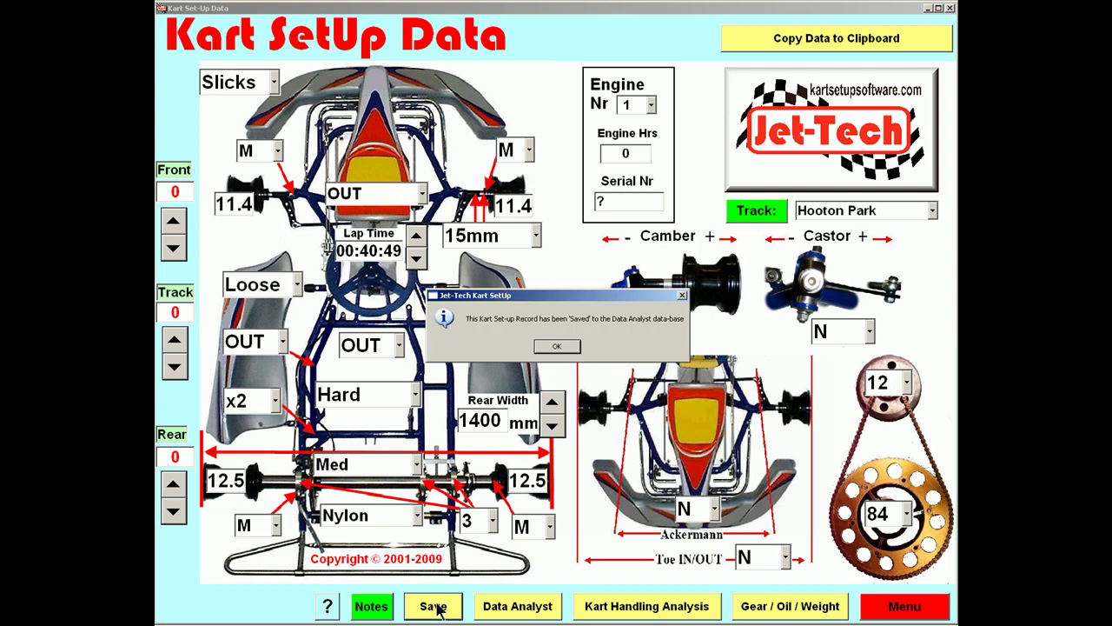
{"action": "left_click", "coordinate": [556, 346]}
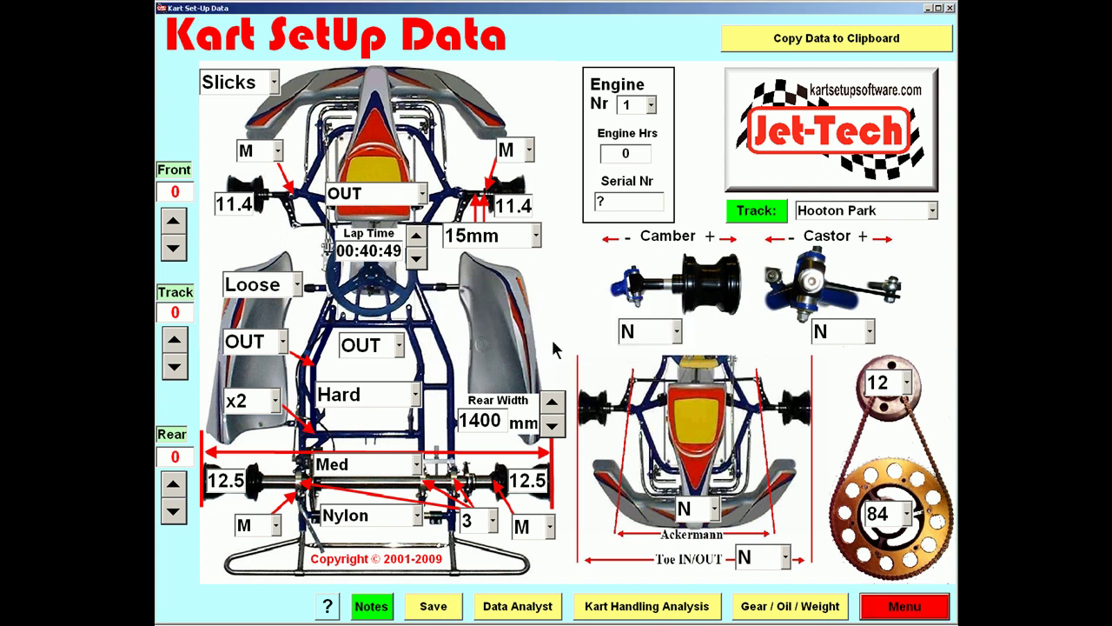